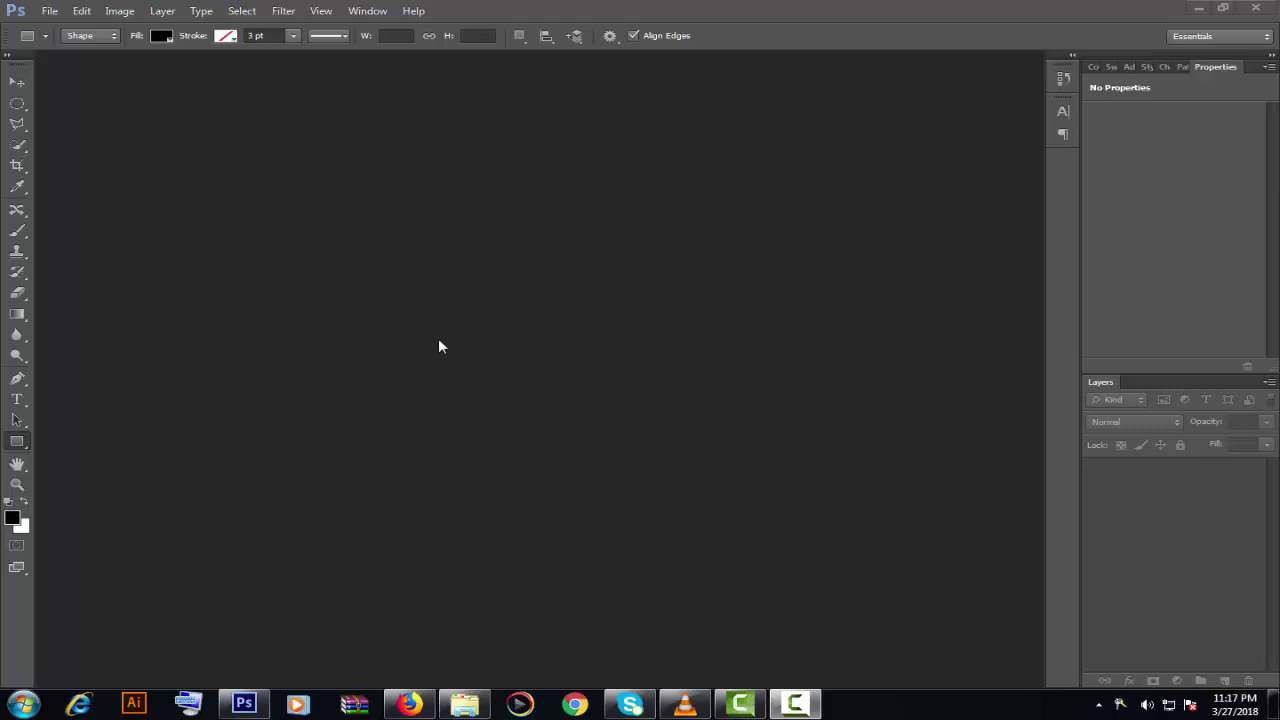
Open DF.png from the MARCH folder and convert its locked background into a regular layer with the default name.
click(49, 11)
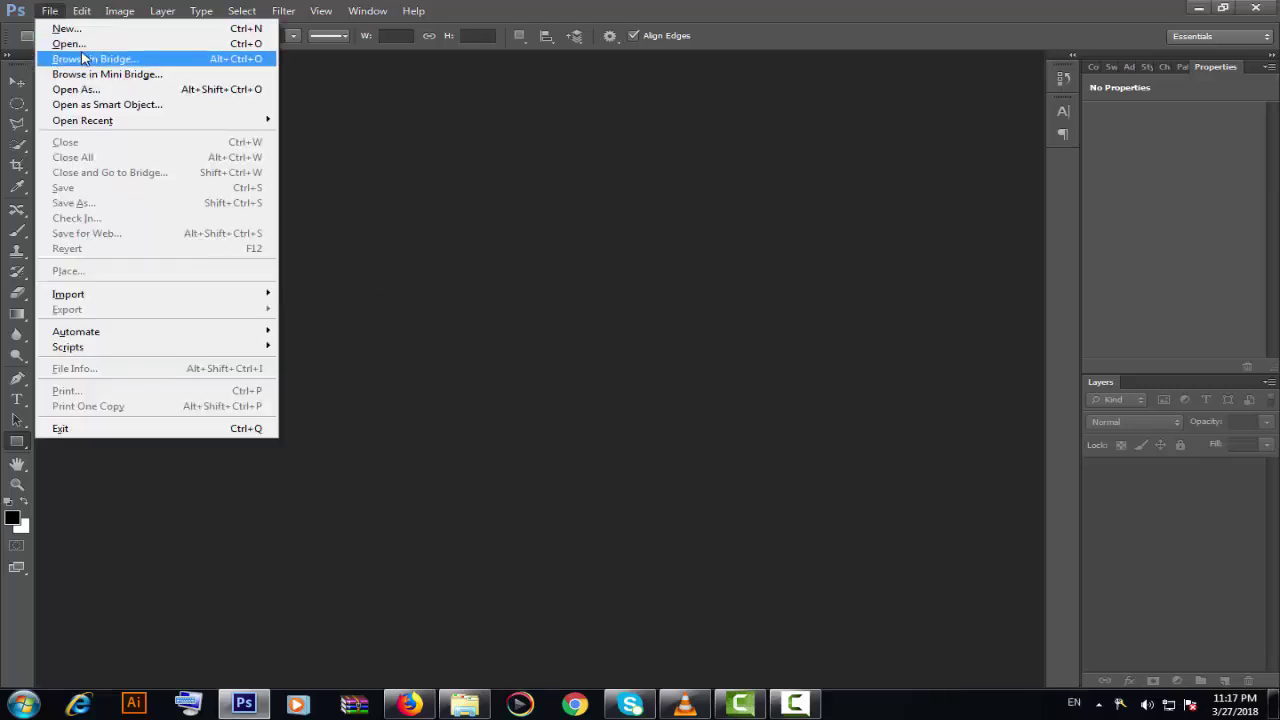
click(60, 43)
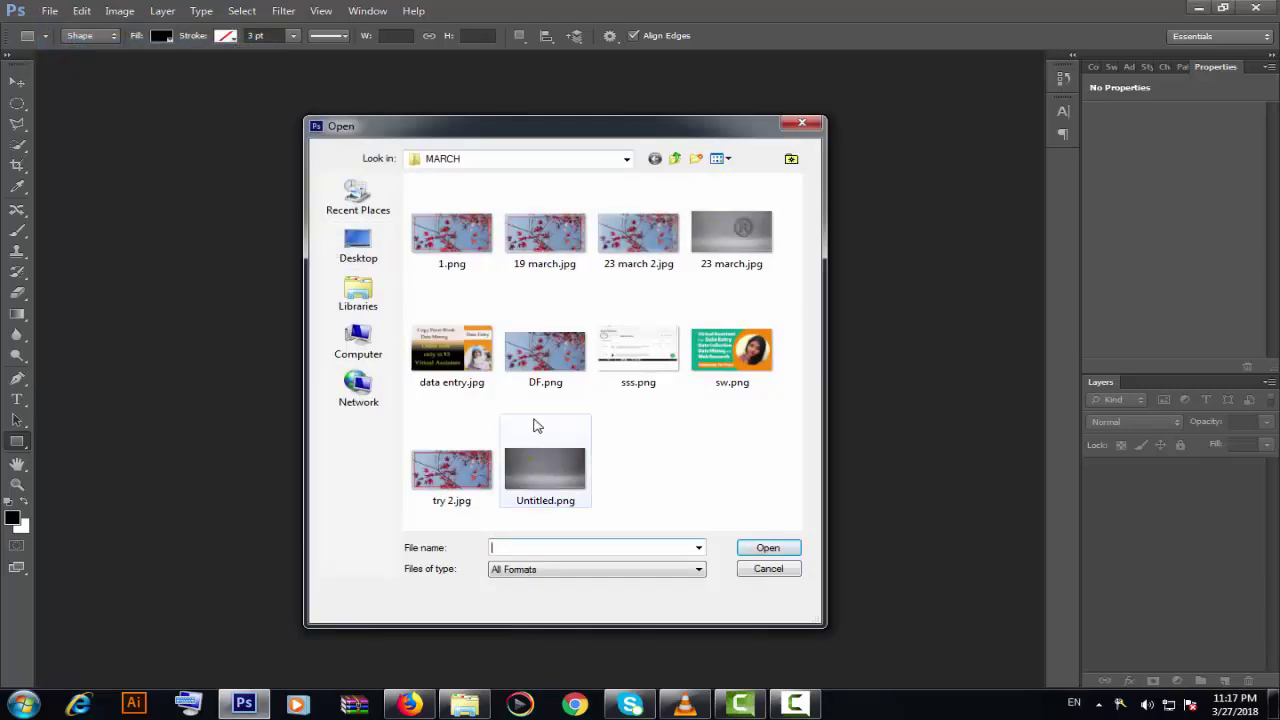
double_click(533, 360)
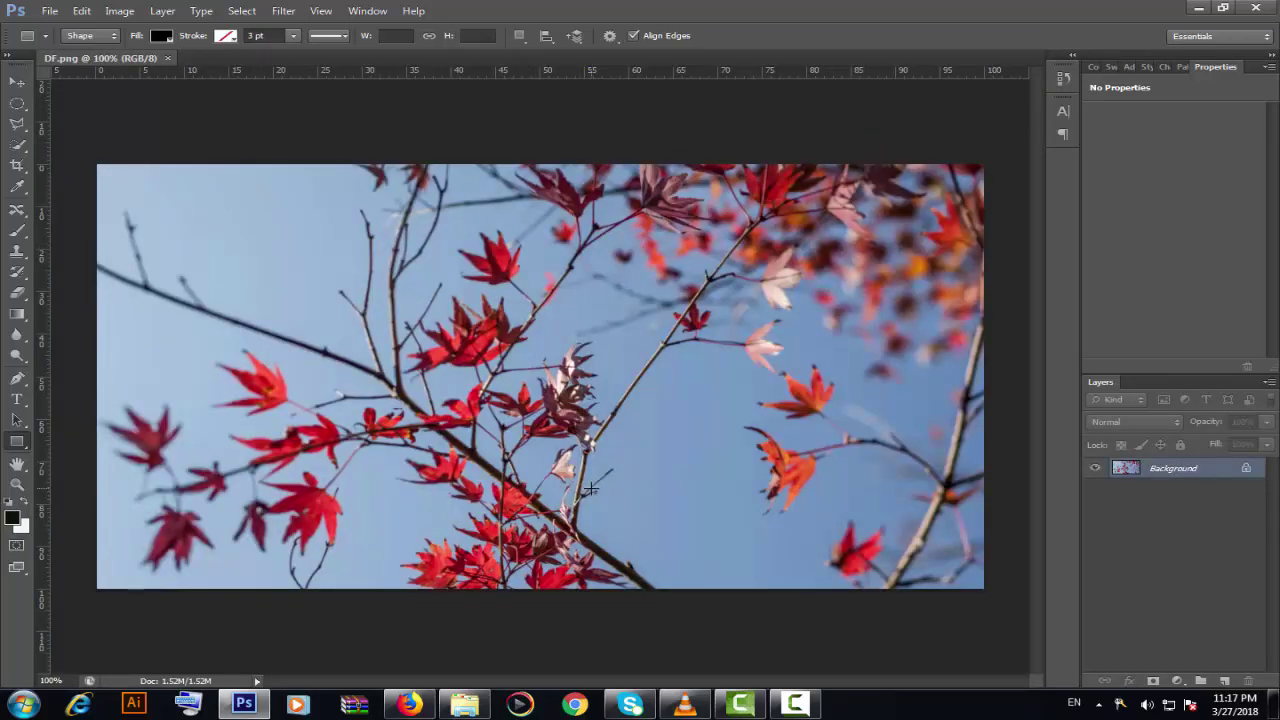
click(17, 82)
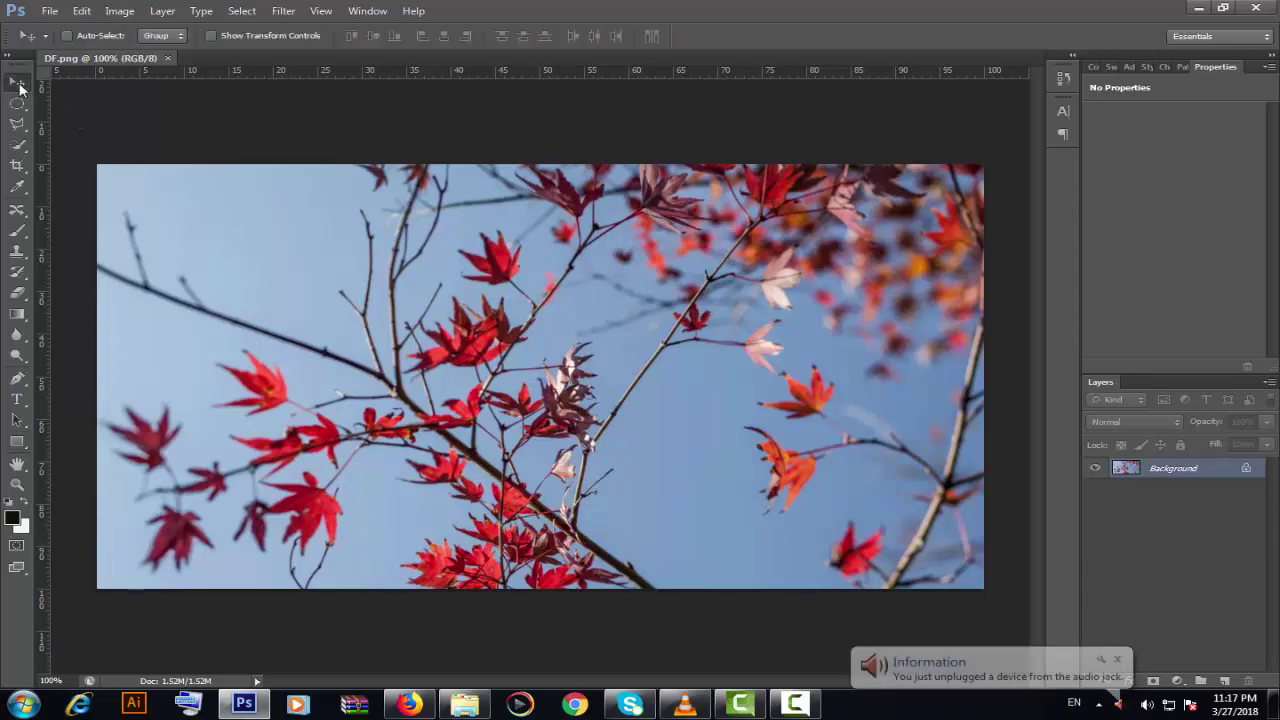
double_click(1186, 470)
click(1043, 187)
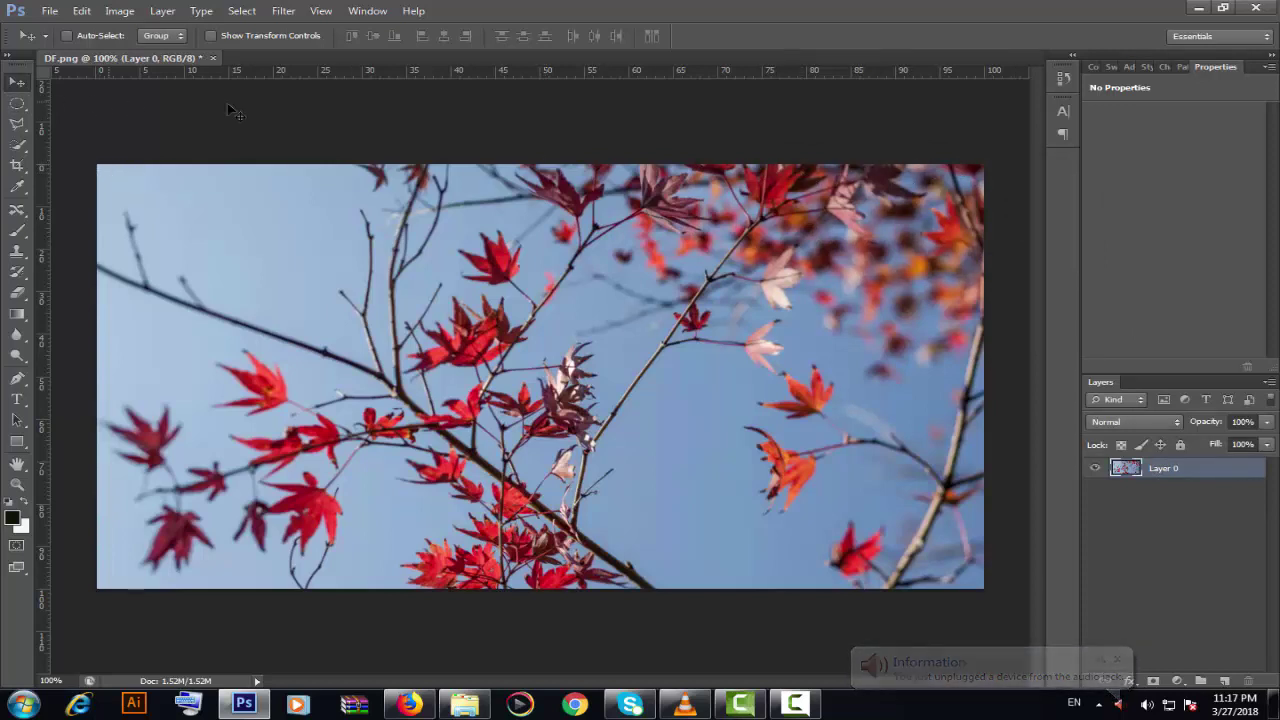
Place horizontal guides at about 7% and 92% of the image height and vertical guides at about 3% and 95% of its width.
drag(474, 74, 497, 195)
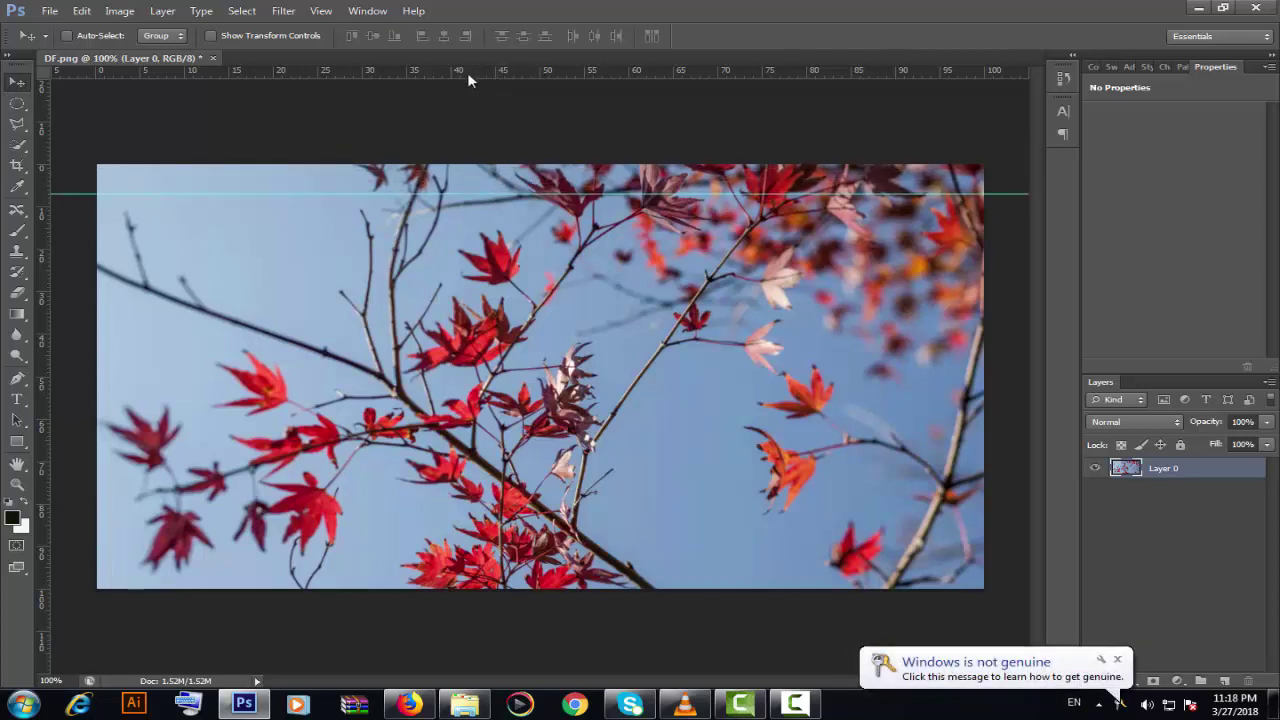
drag(467, 78, 481, 556)
drag(41, 430, 940, 420)
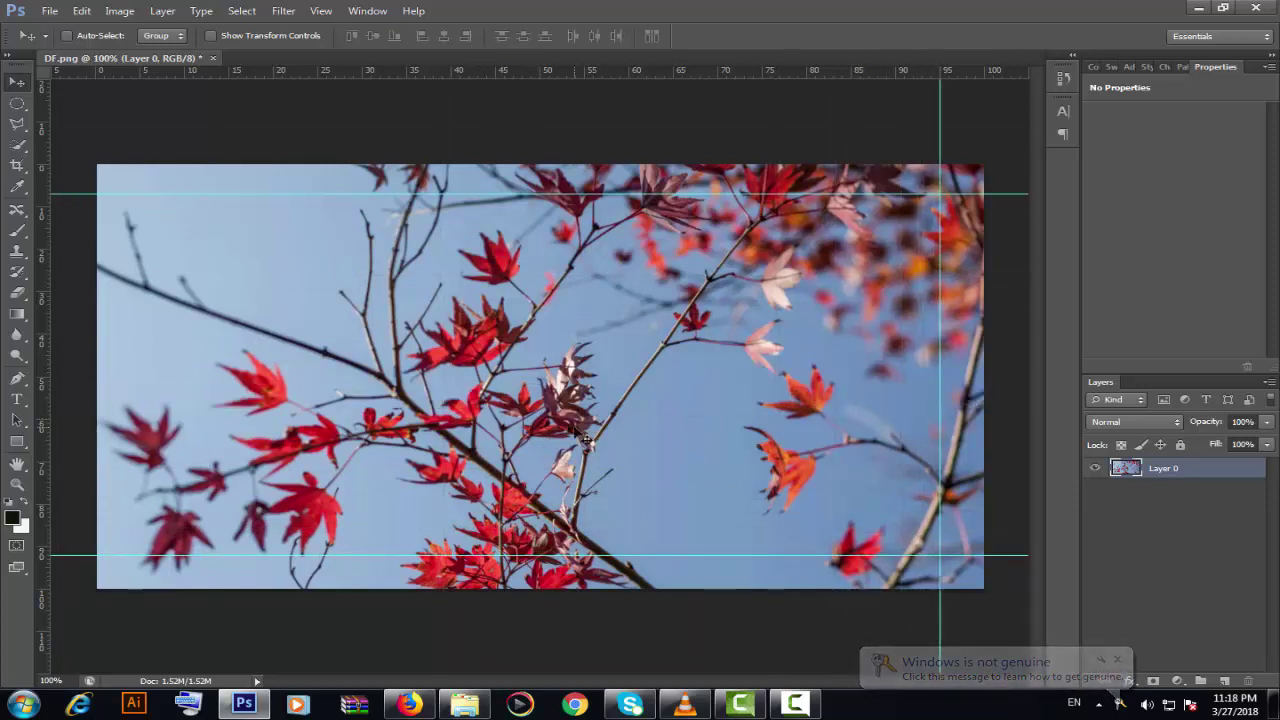
drag(46, 410, 128, 407)
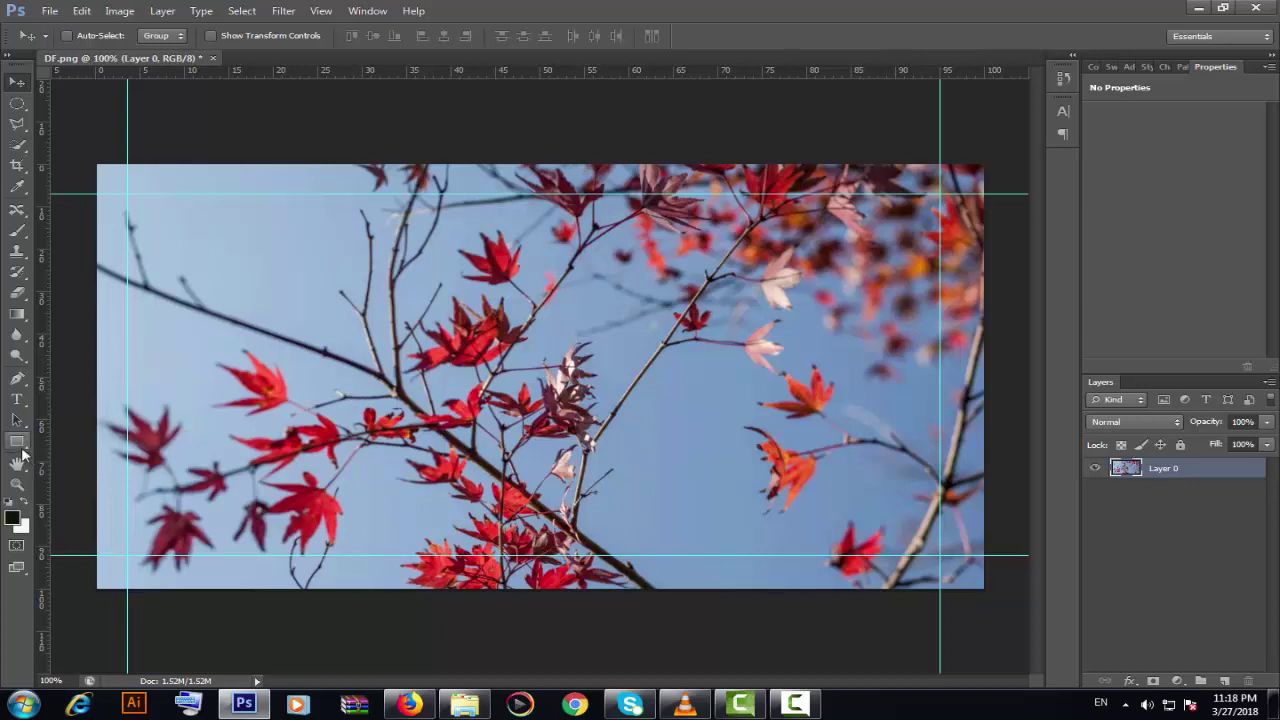
Choose the Rectangle Tool and reset it to its default settings.
click(18, 446)
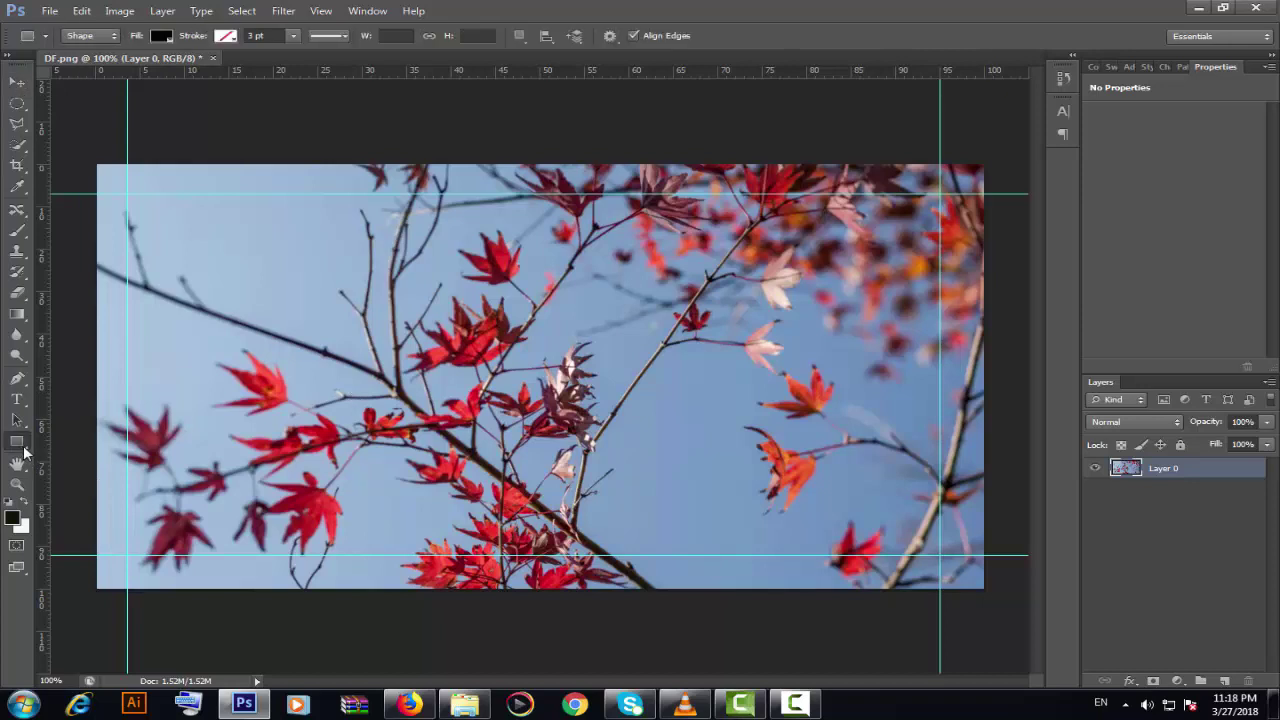
right_click(23, 452)
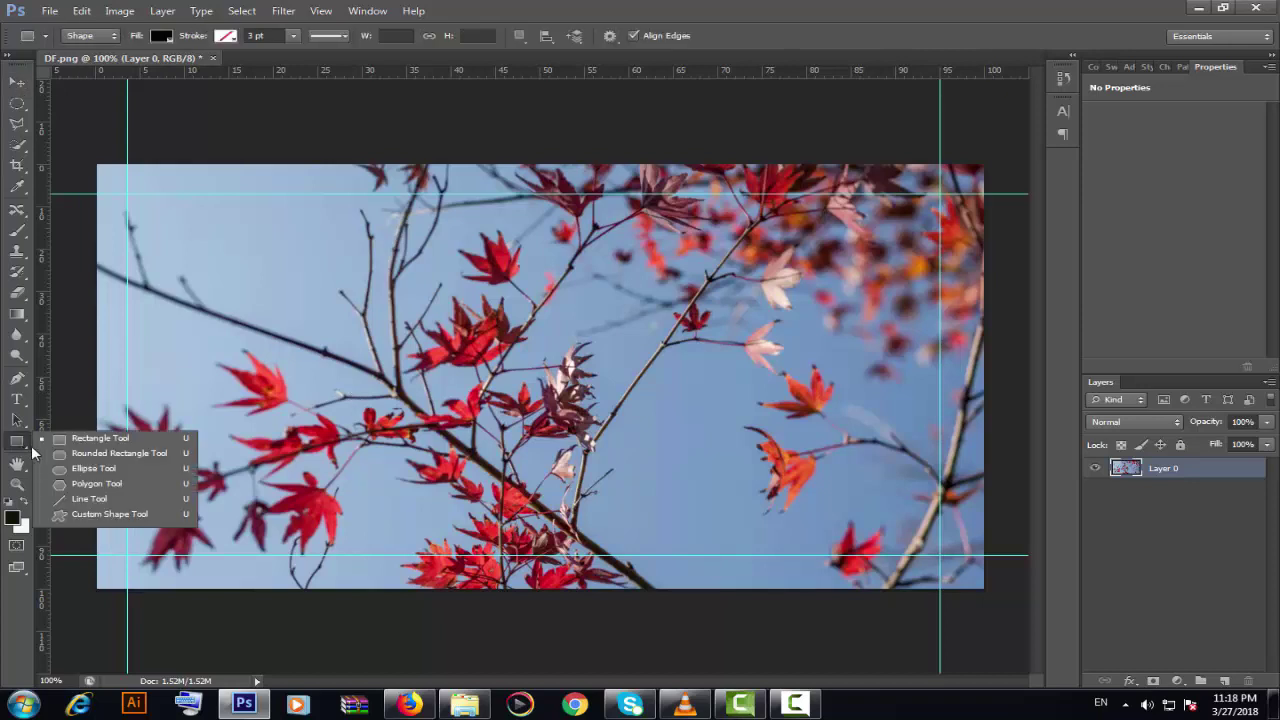
click(90, 440)
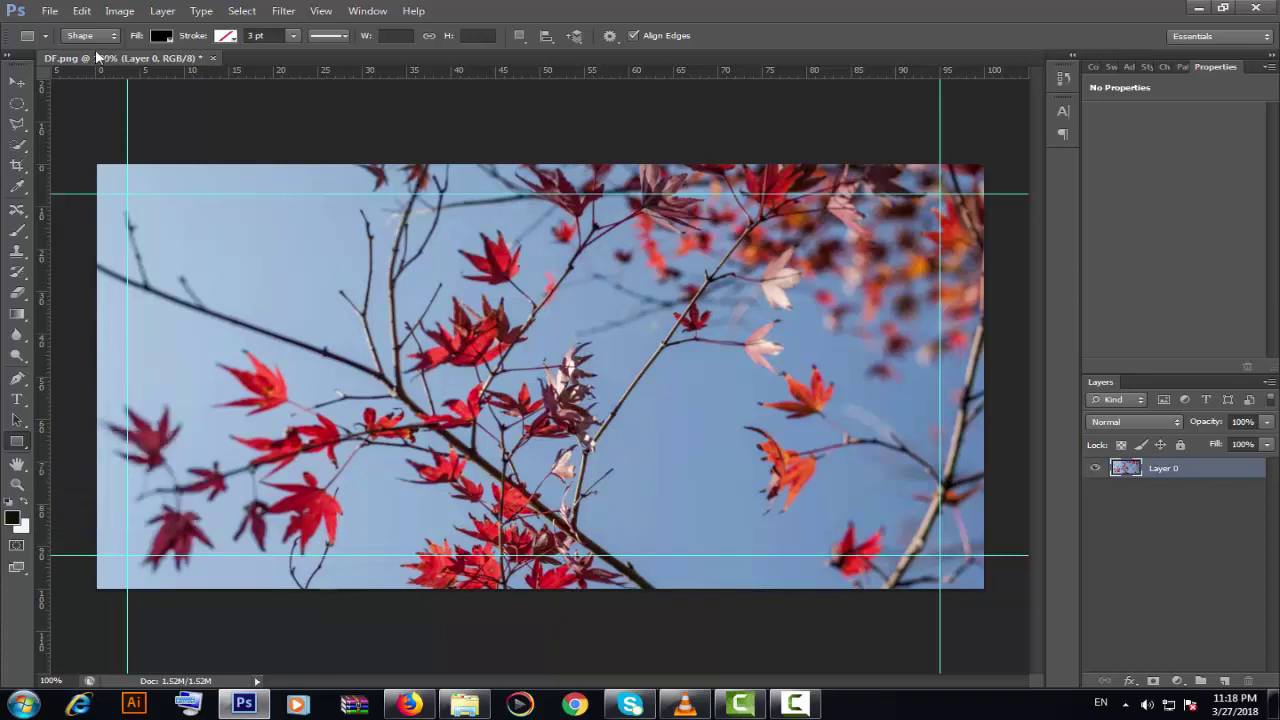
click(44, 35)
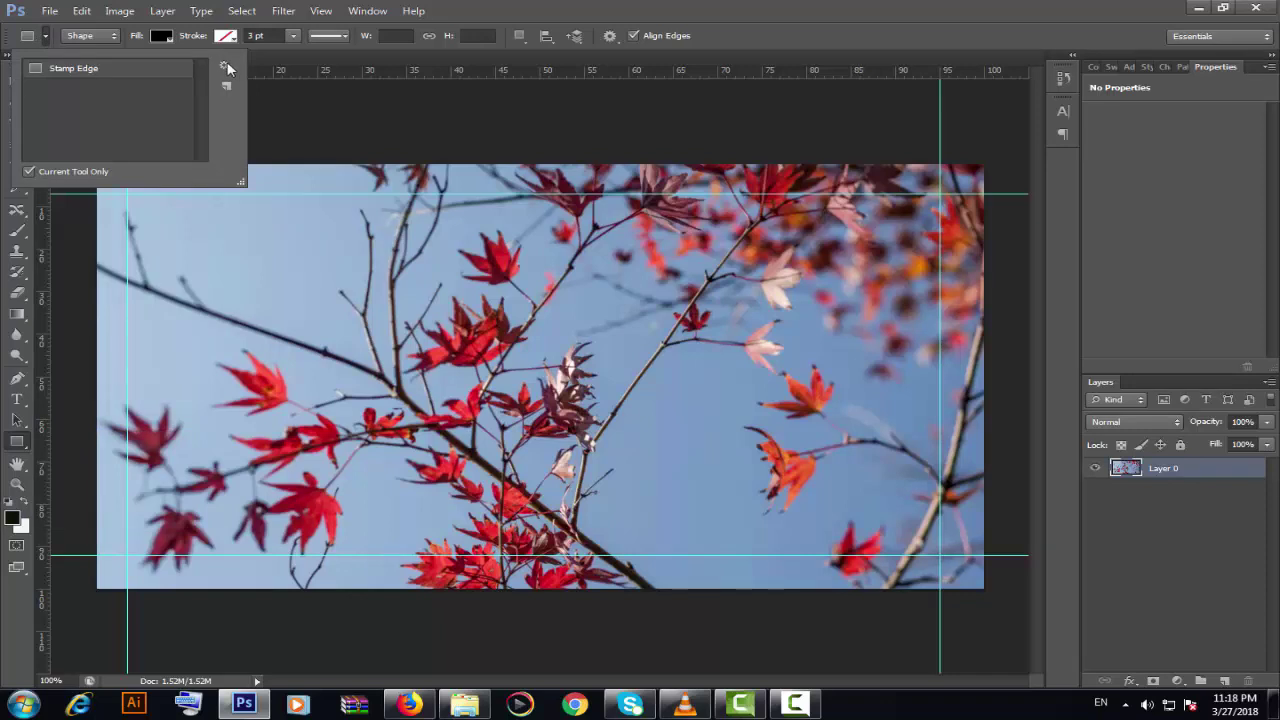
click(225, 67)
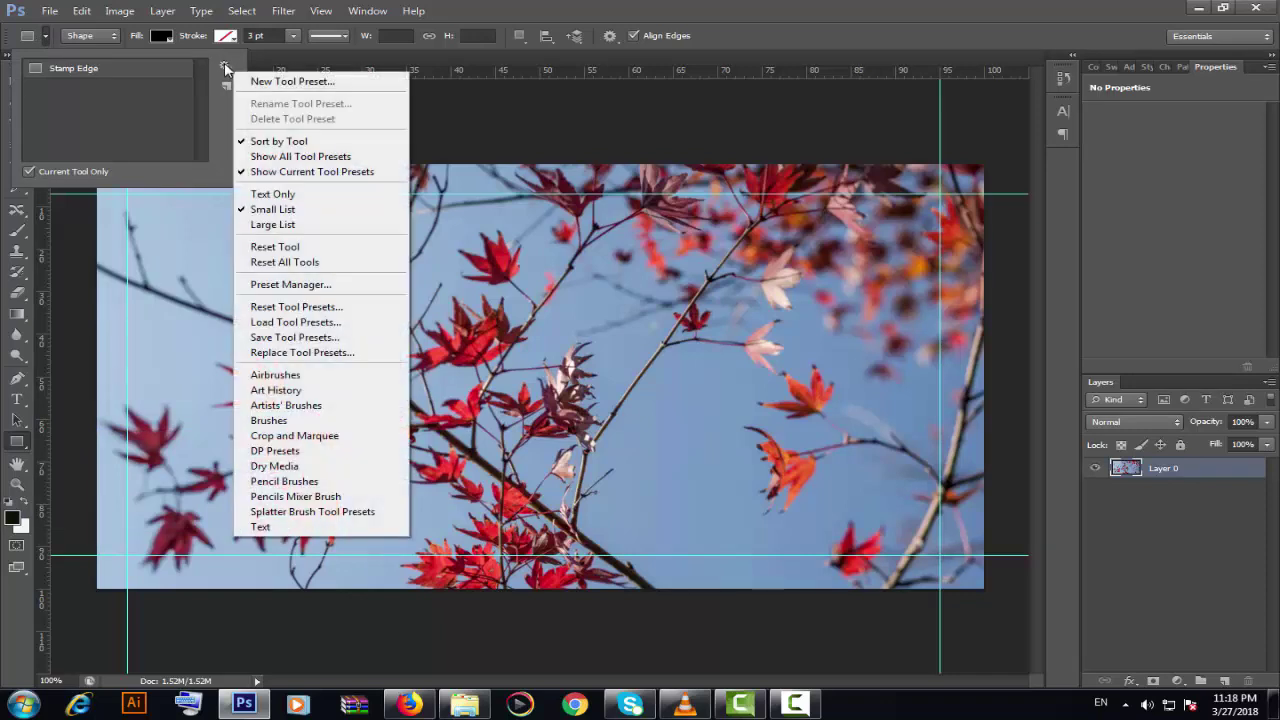
click(275, 247)
Draw a black-filled rectangle shape of about 914 by 451 px spanning the area between the four guides.
click(18, 442)
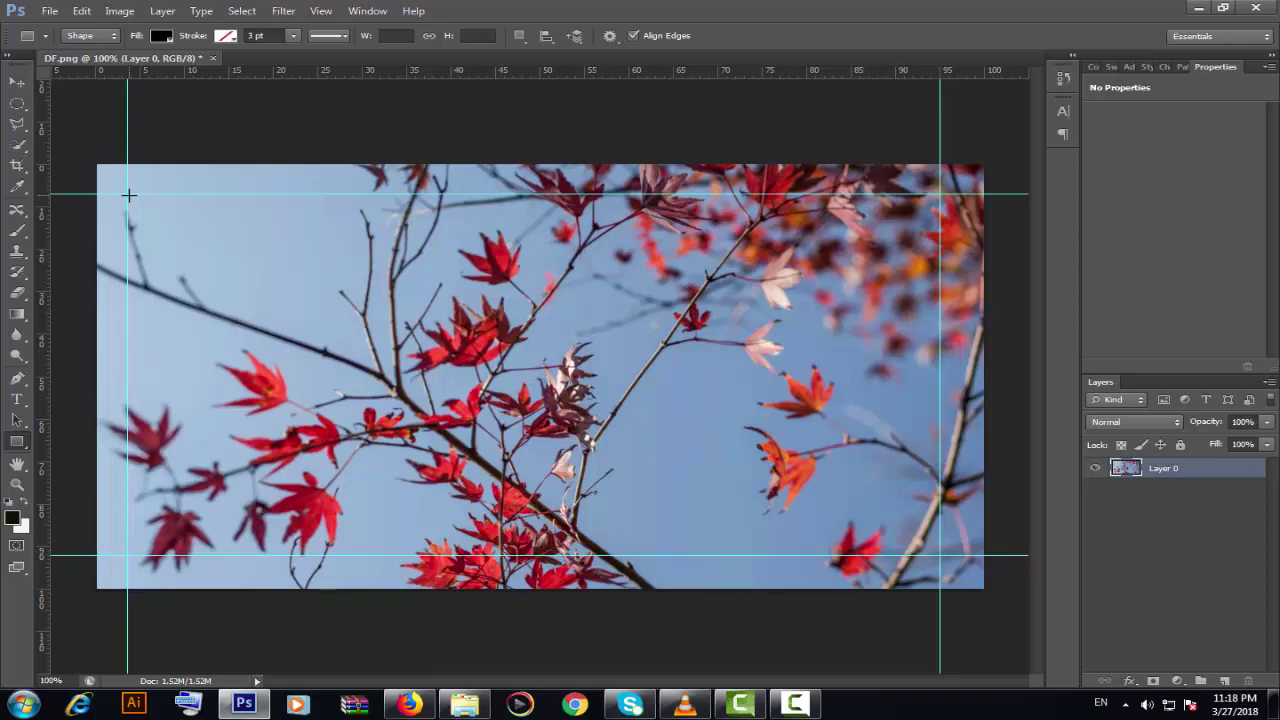
drag(128, 194, 940, 554)
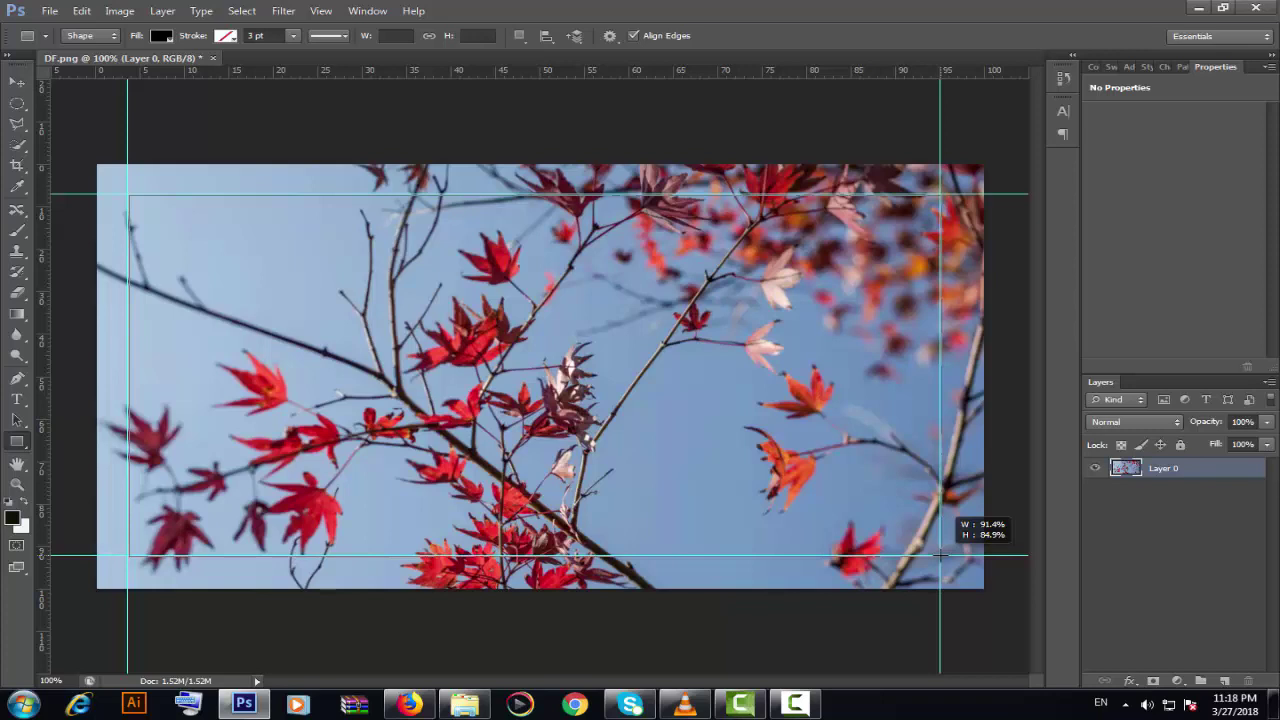
drag(940, 554, 940, 554)
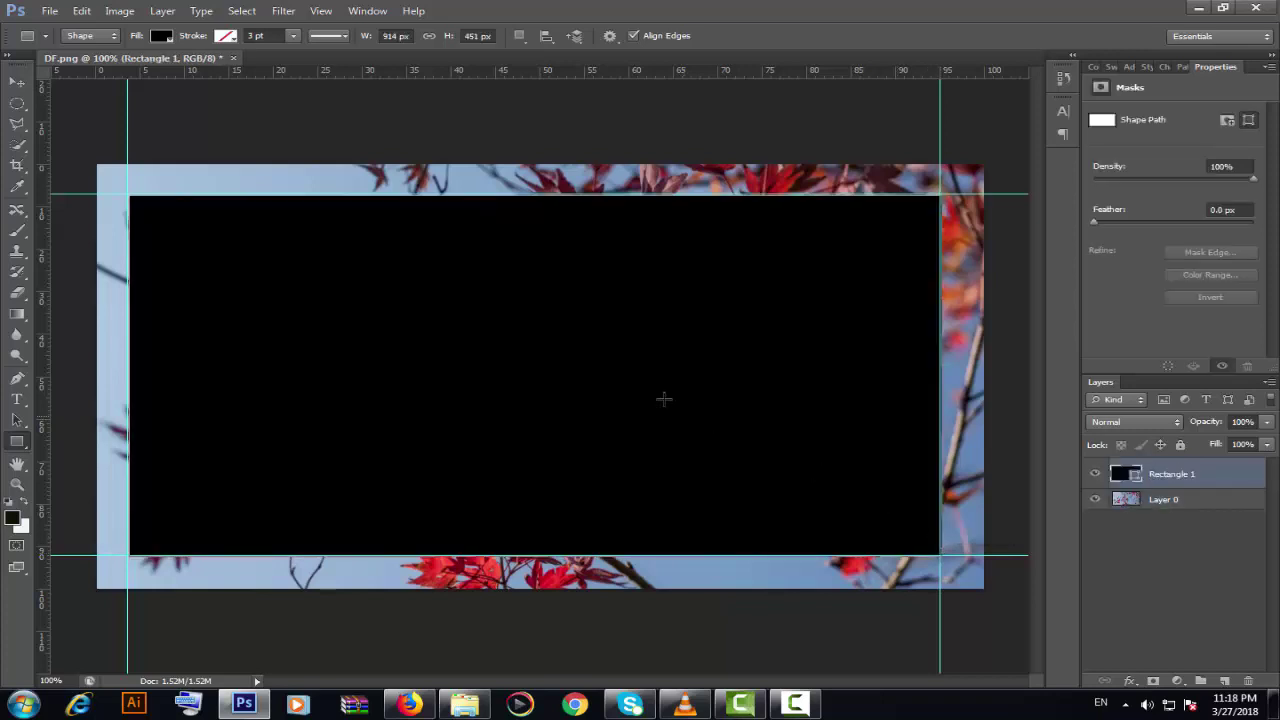
Remove the rectangle's fill and give it a black stroke 8.22 pt wide.
click(169, 38)
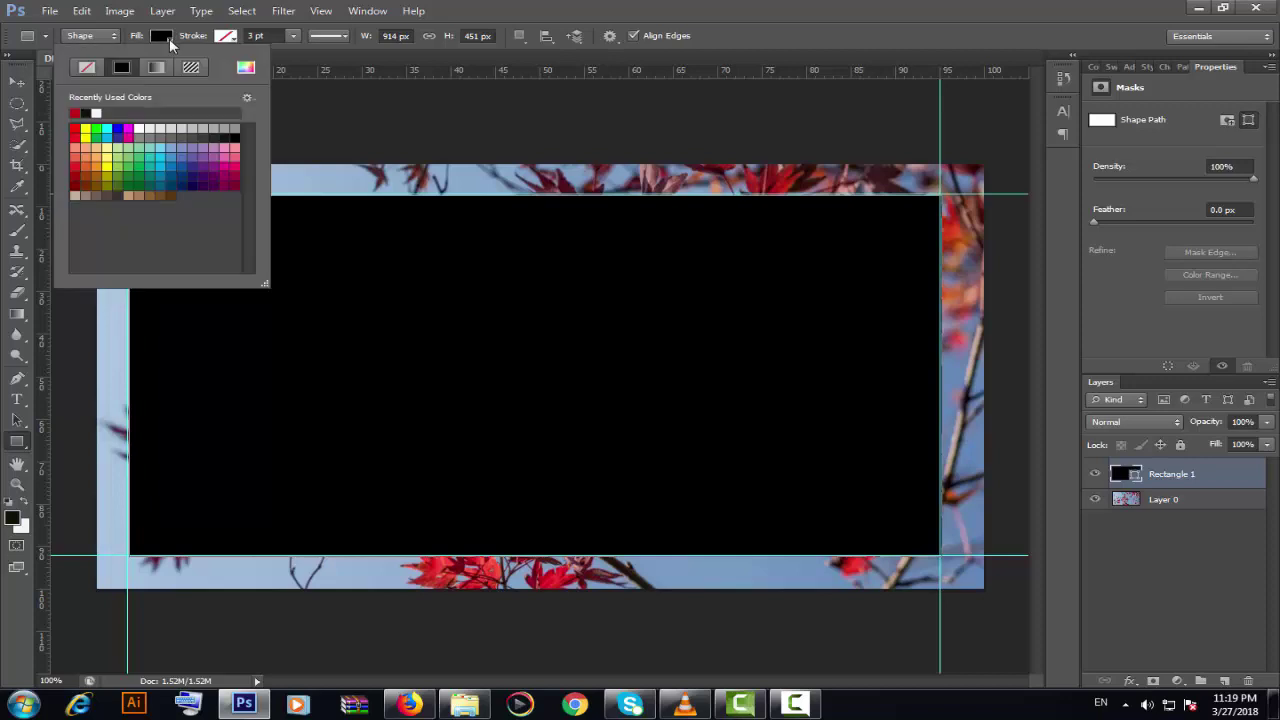
click(85, 68)
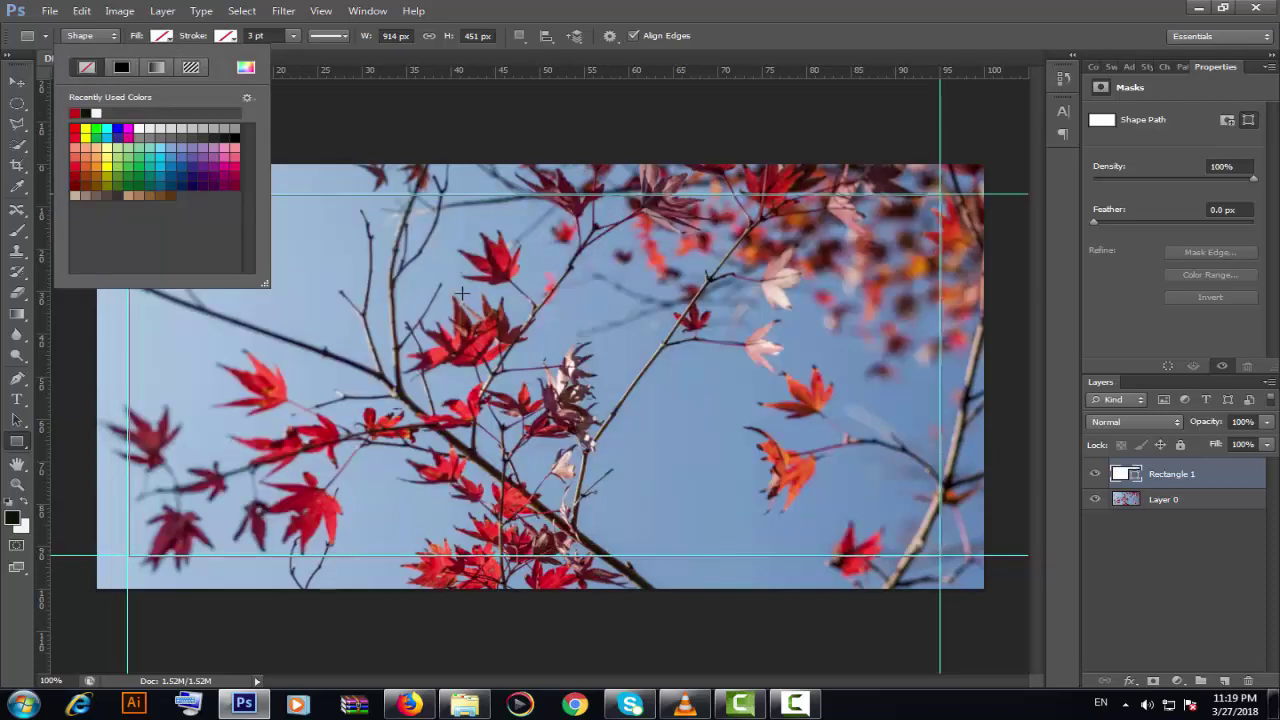
click(230, 40)
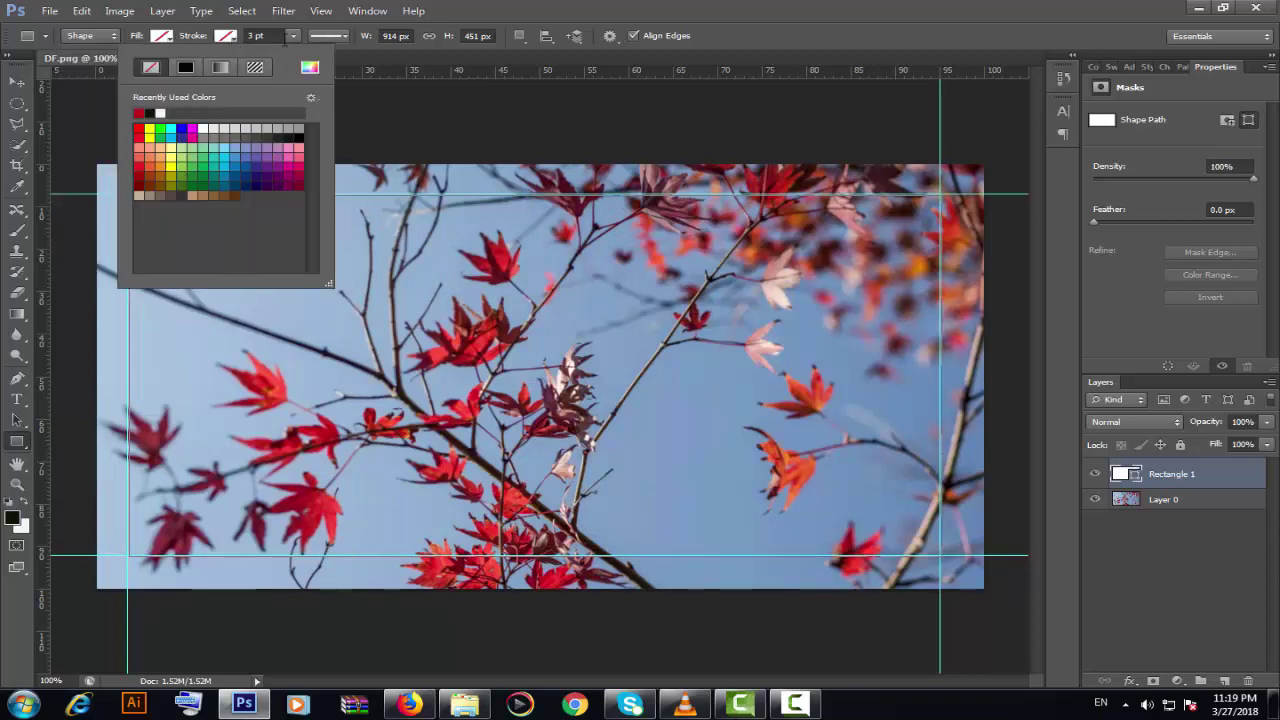
click(293, 35)
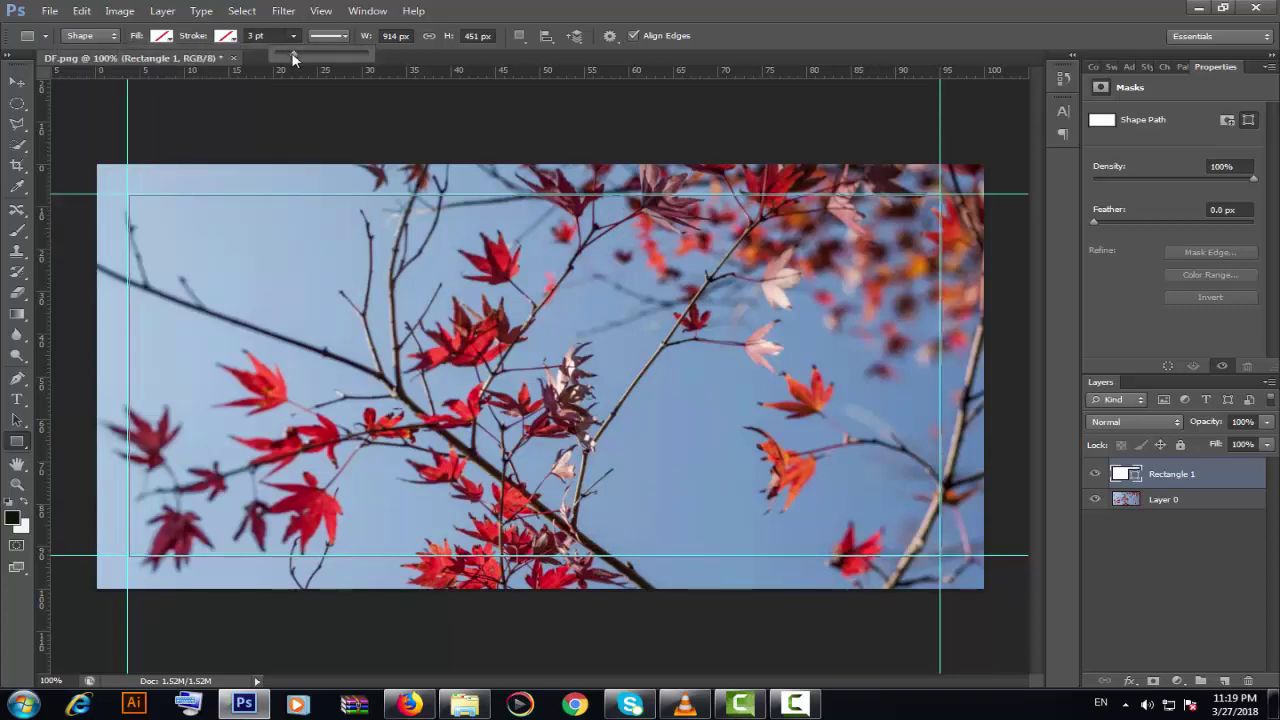
drag(291, 58, 301, 52)
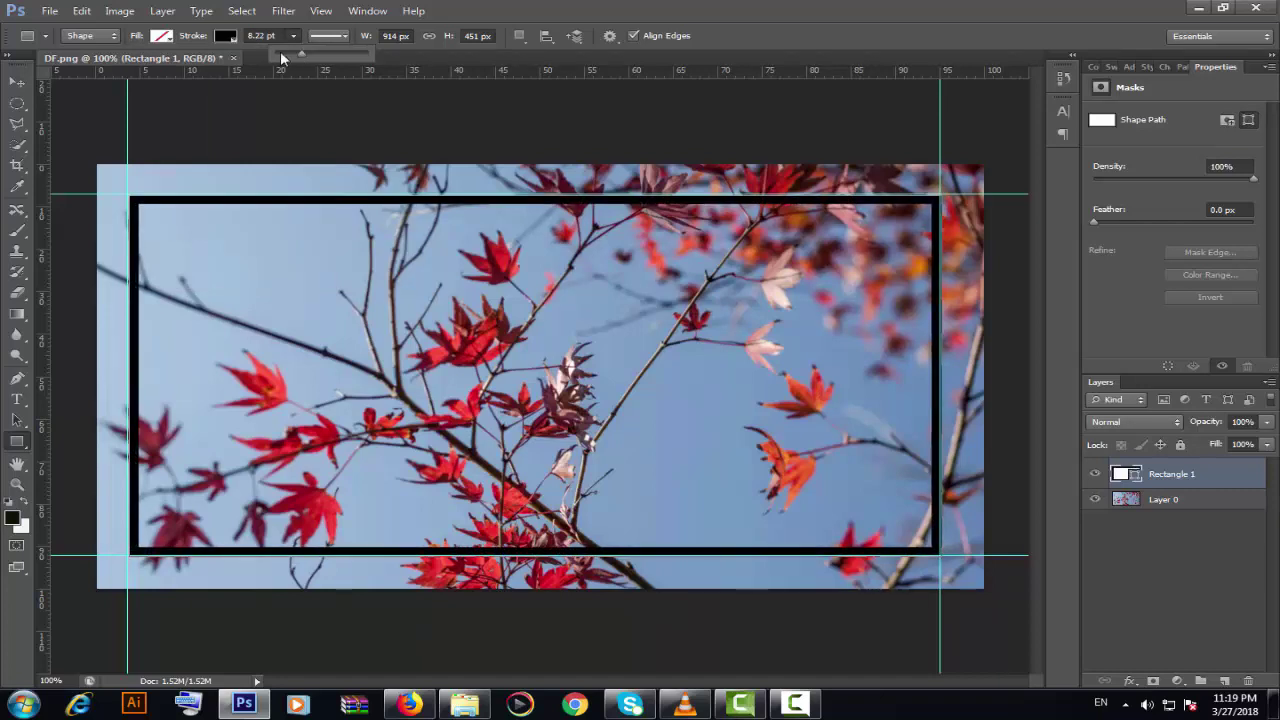
Change the rectangle's stroke color to a red sampled from one of the maple leaves in the photo.
click(229, 38)
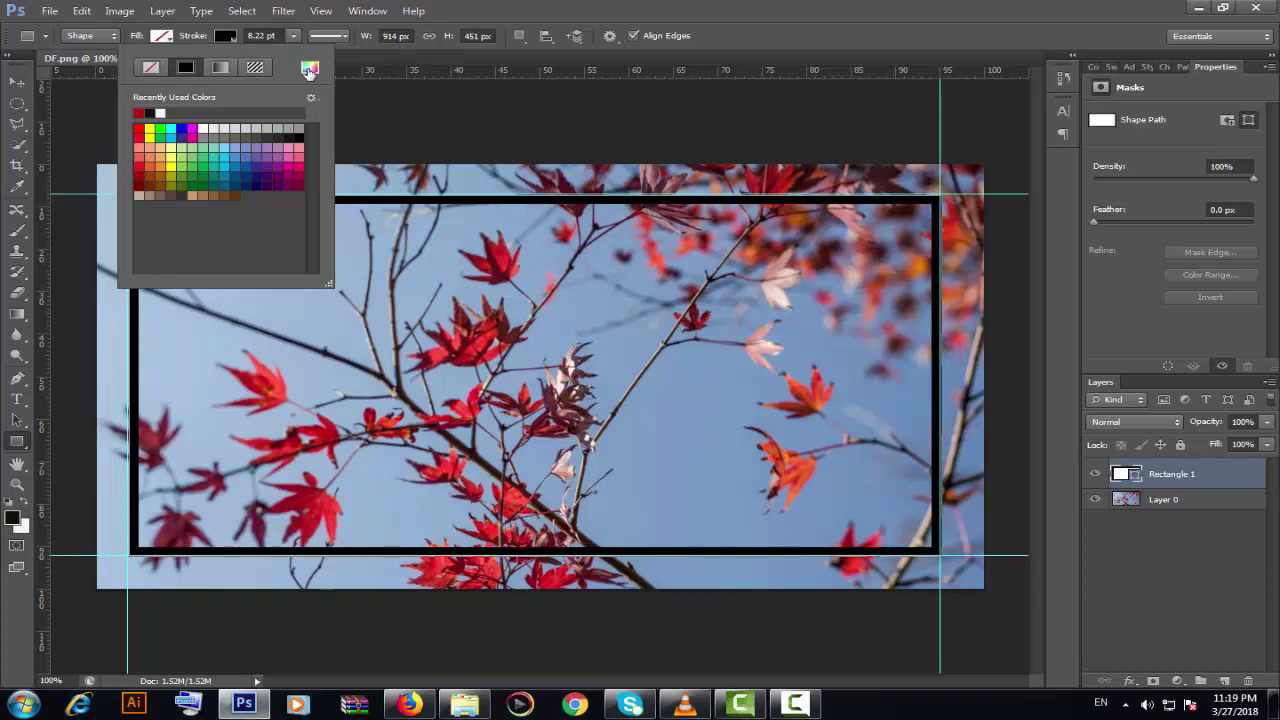
click(309, 69)
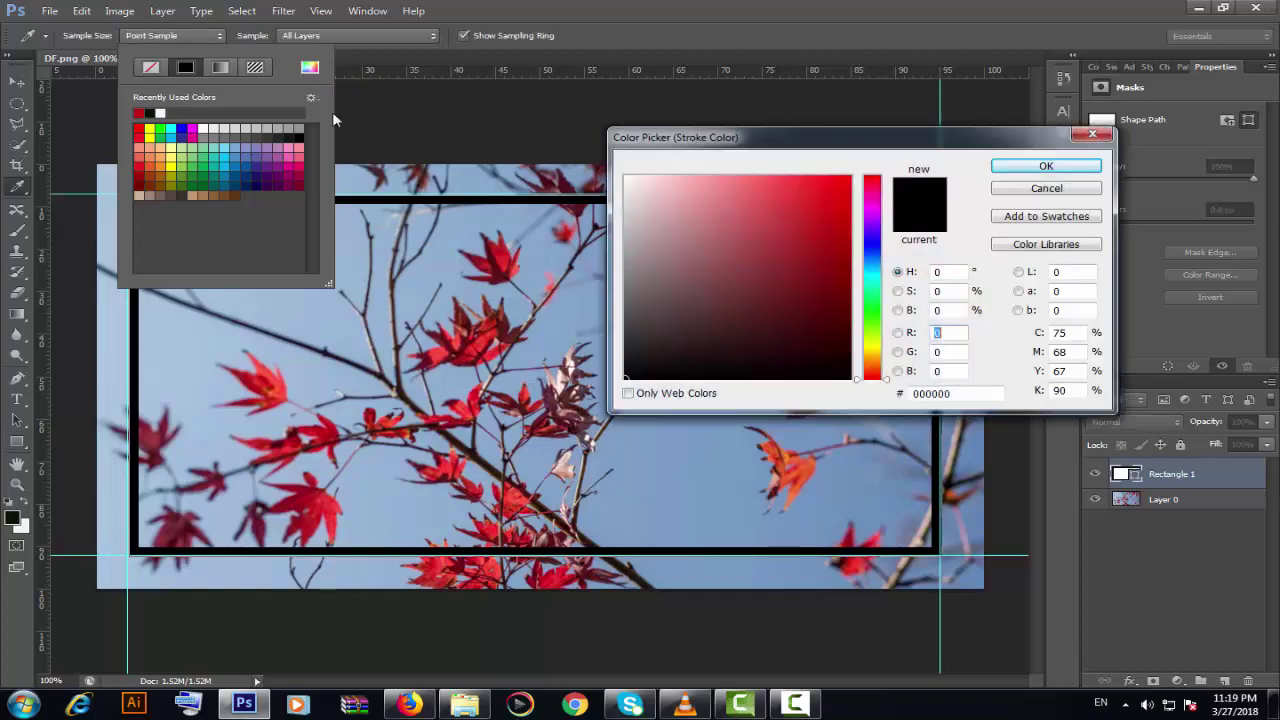
click(270, 374)
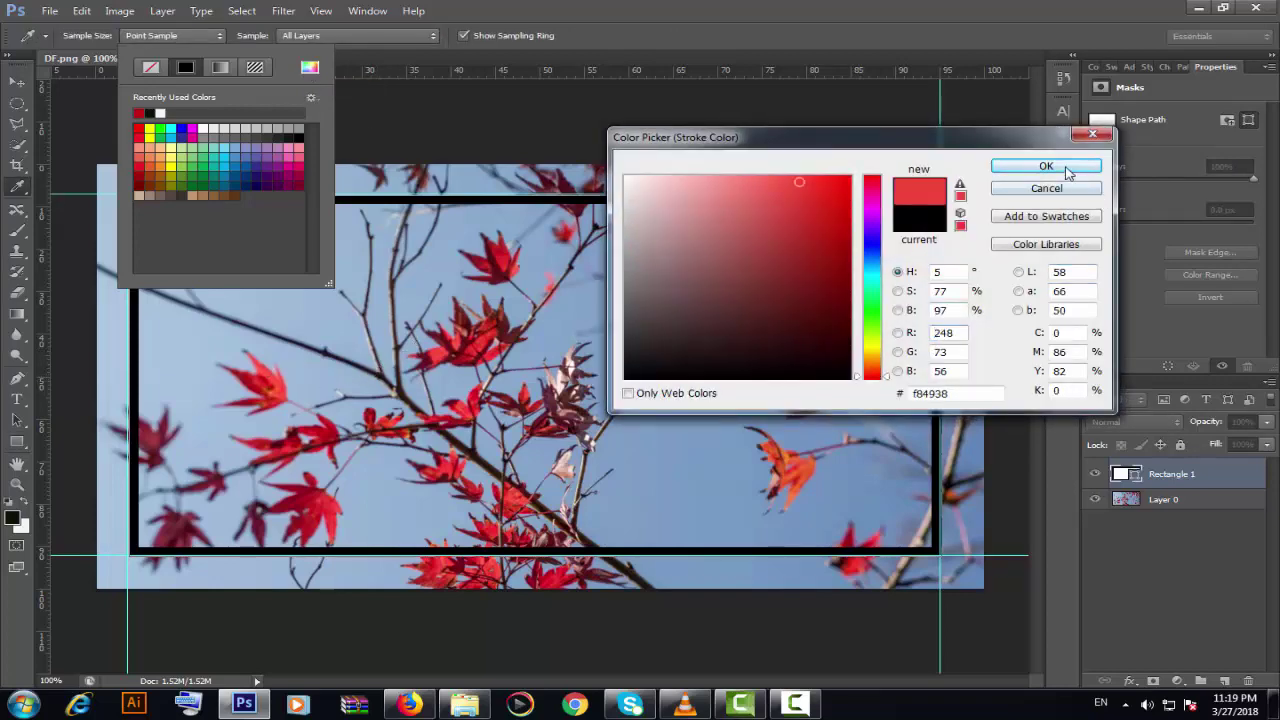
click(1068, 170)
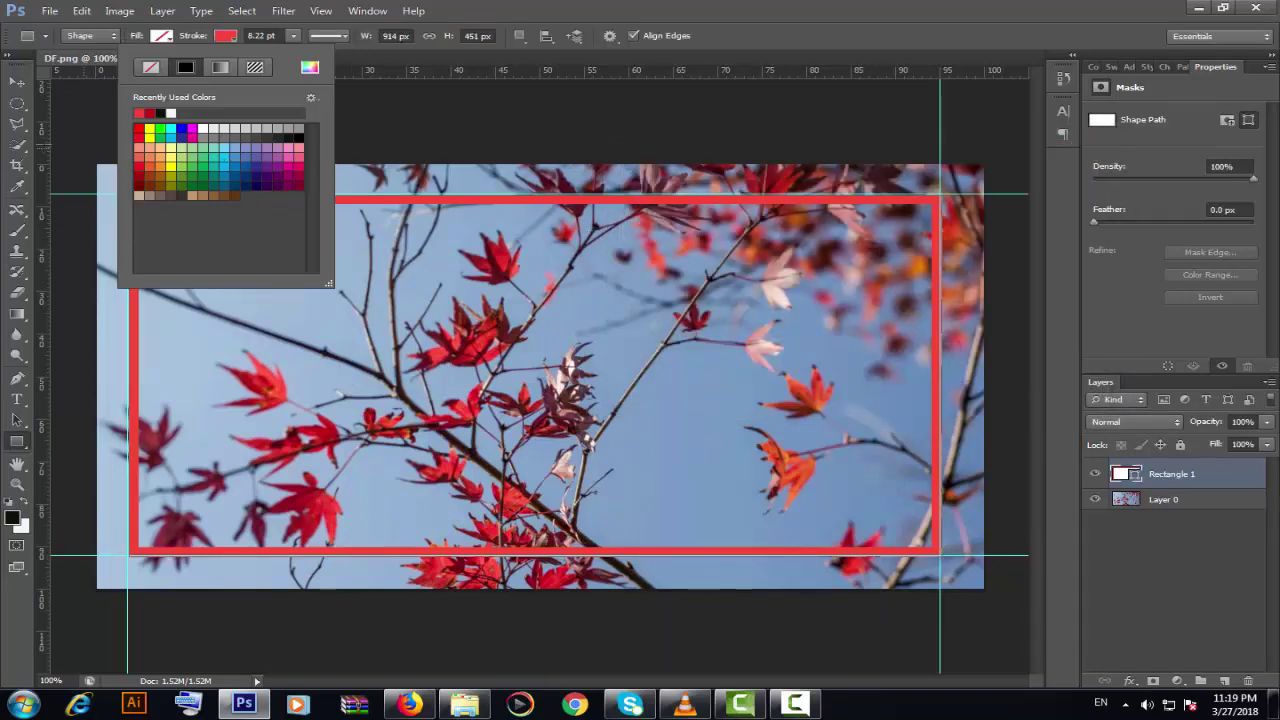
Hide the guides, load the rectangle's outline as a selection and use it to add a layer mask to Layer 0.
click(17, 81)
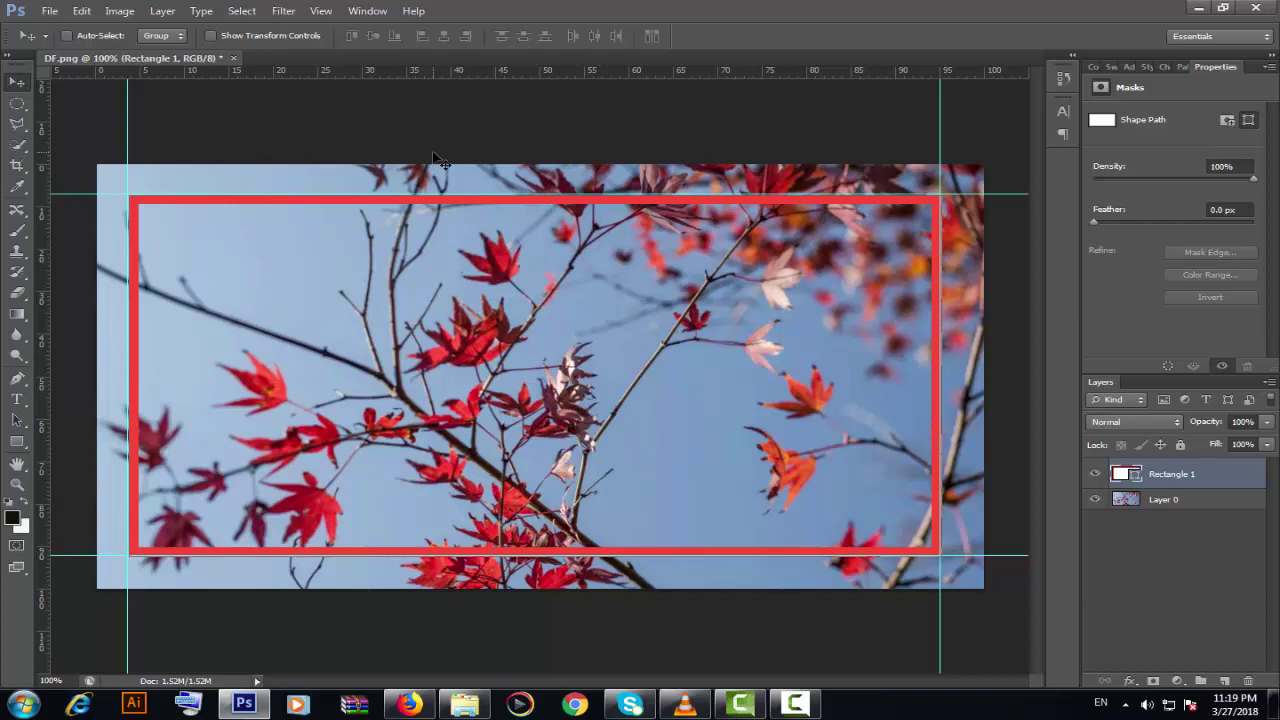
key(ctrl+semicolon)
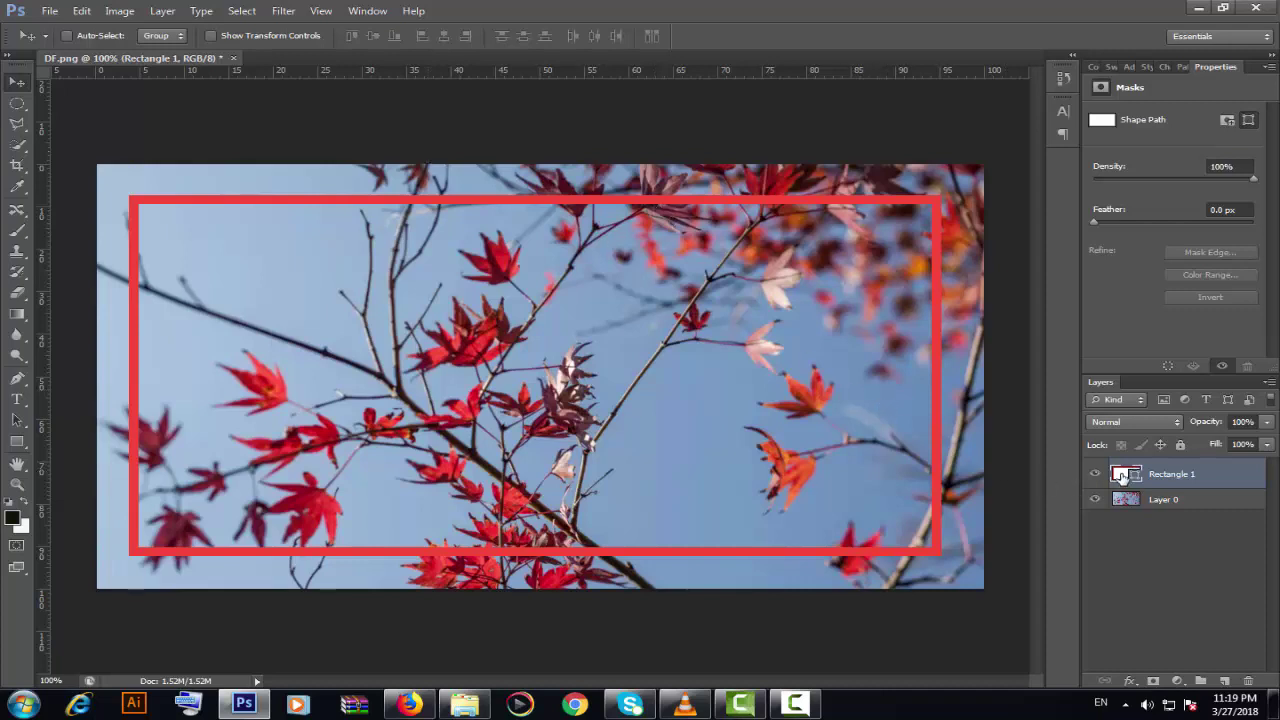
ctrl+click(1122, 476)
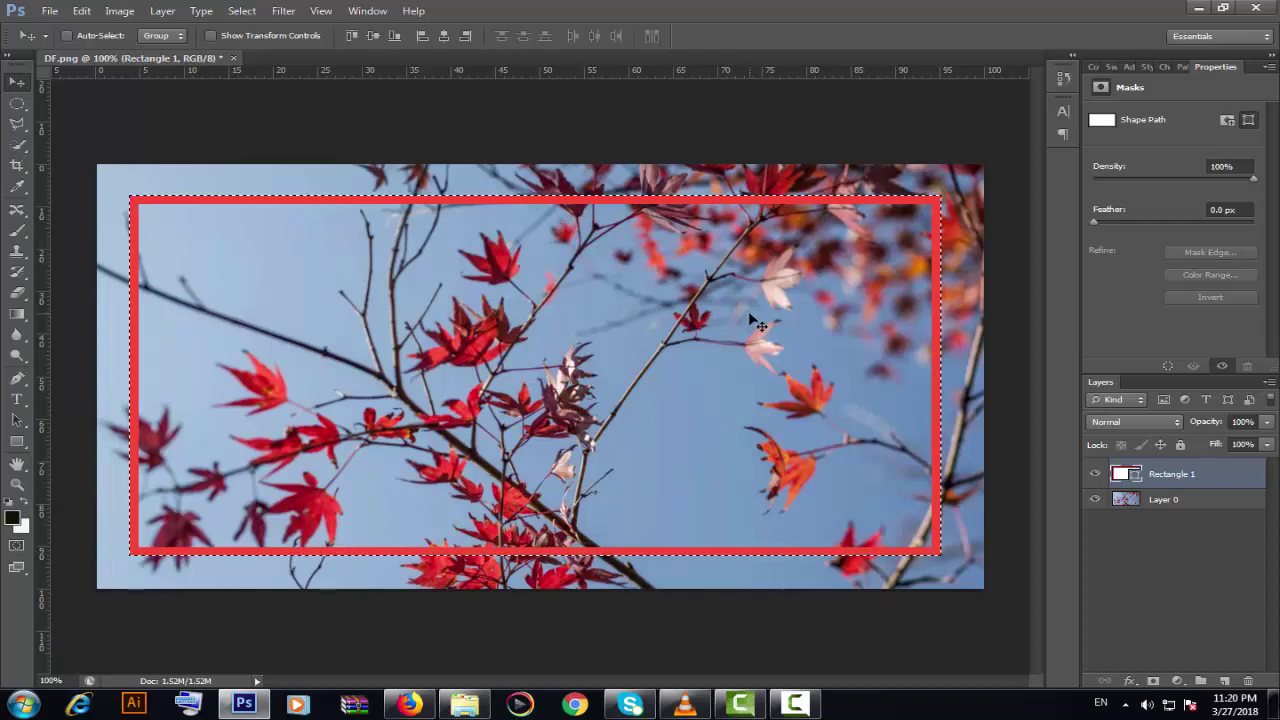
click(1176, 499)
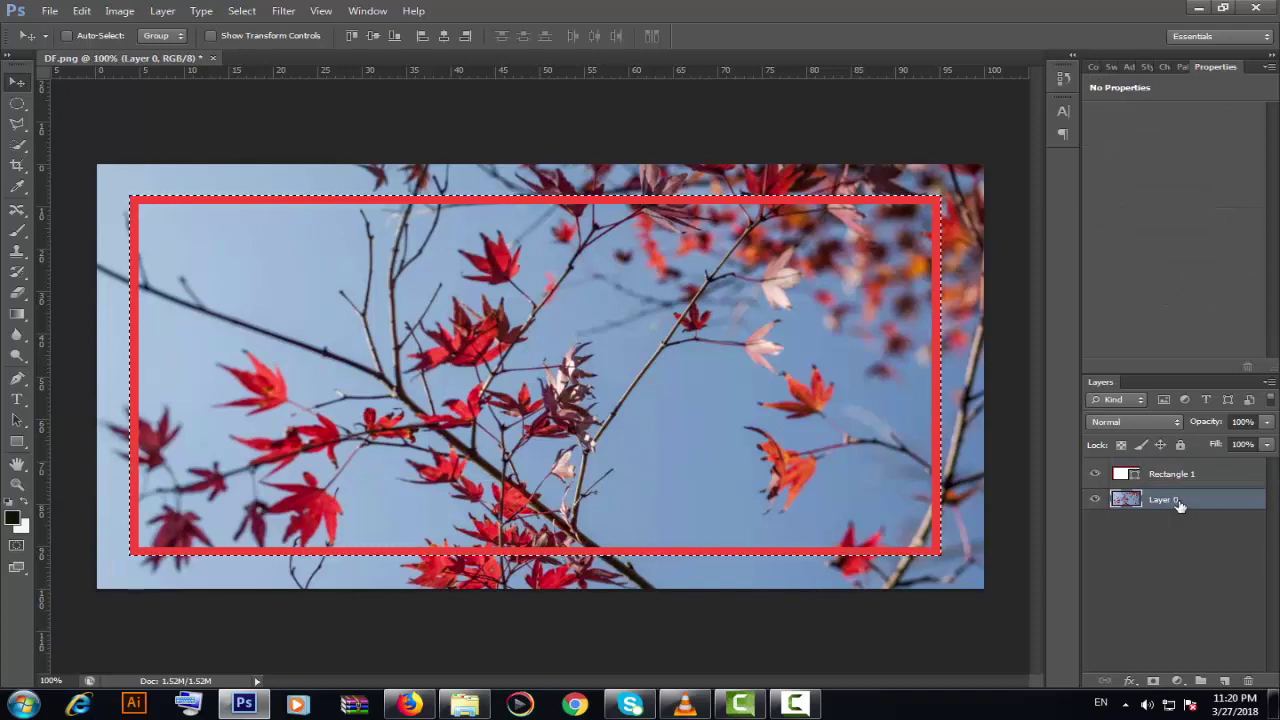
click(1153, 681)
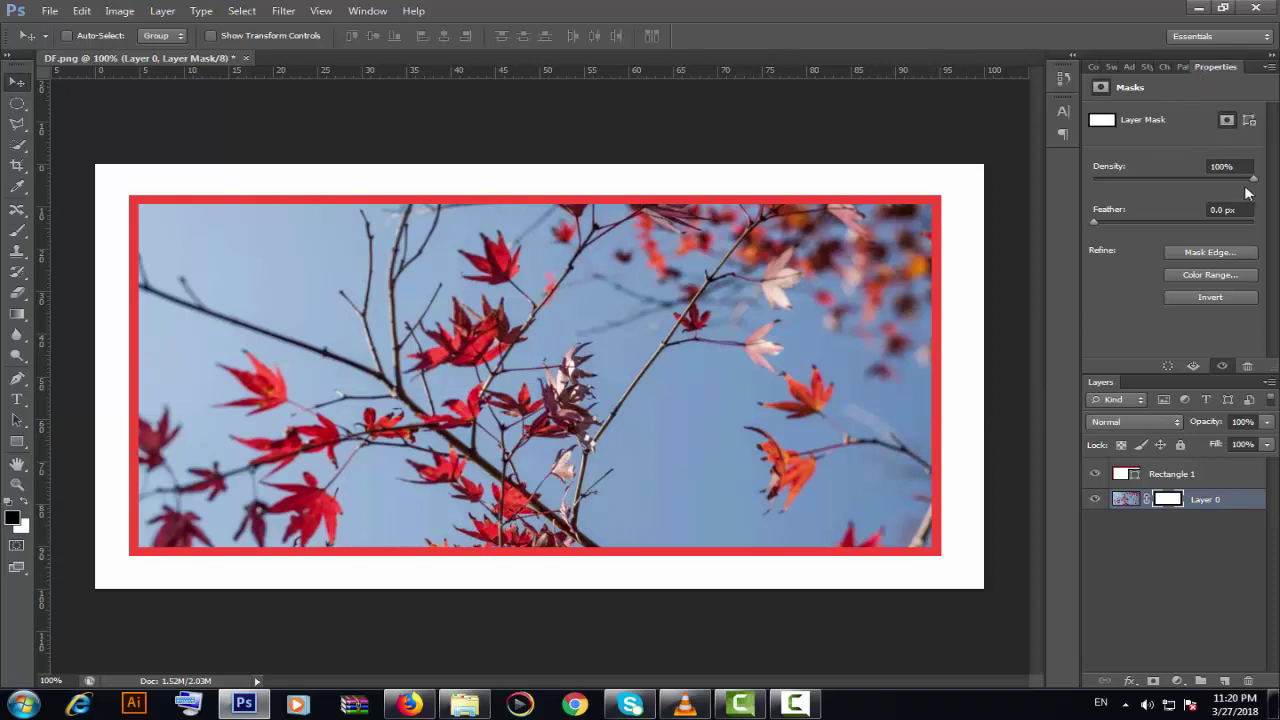
Lower the density of Layer 0's mask to 16% so the photo partly shows outside the frame.
drag(1252, 179, 1209, 178)
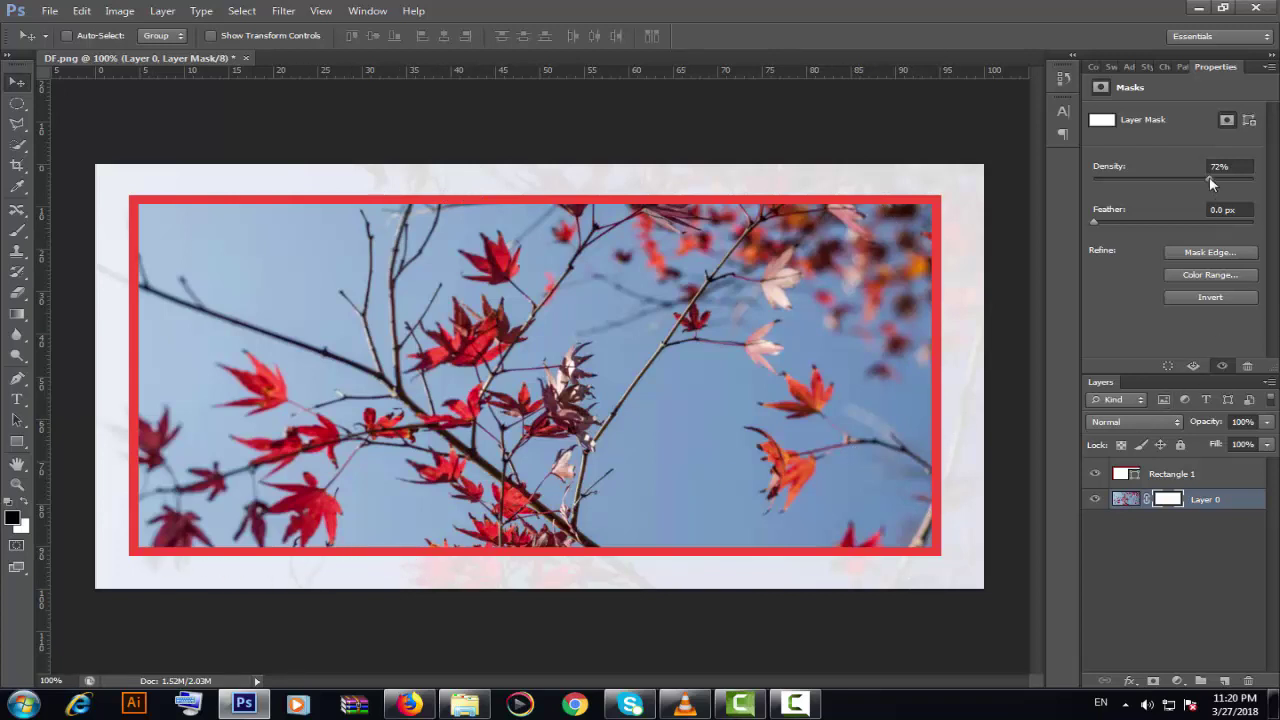
drag(1209, 176, 1174, 175)
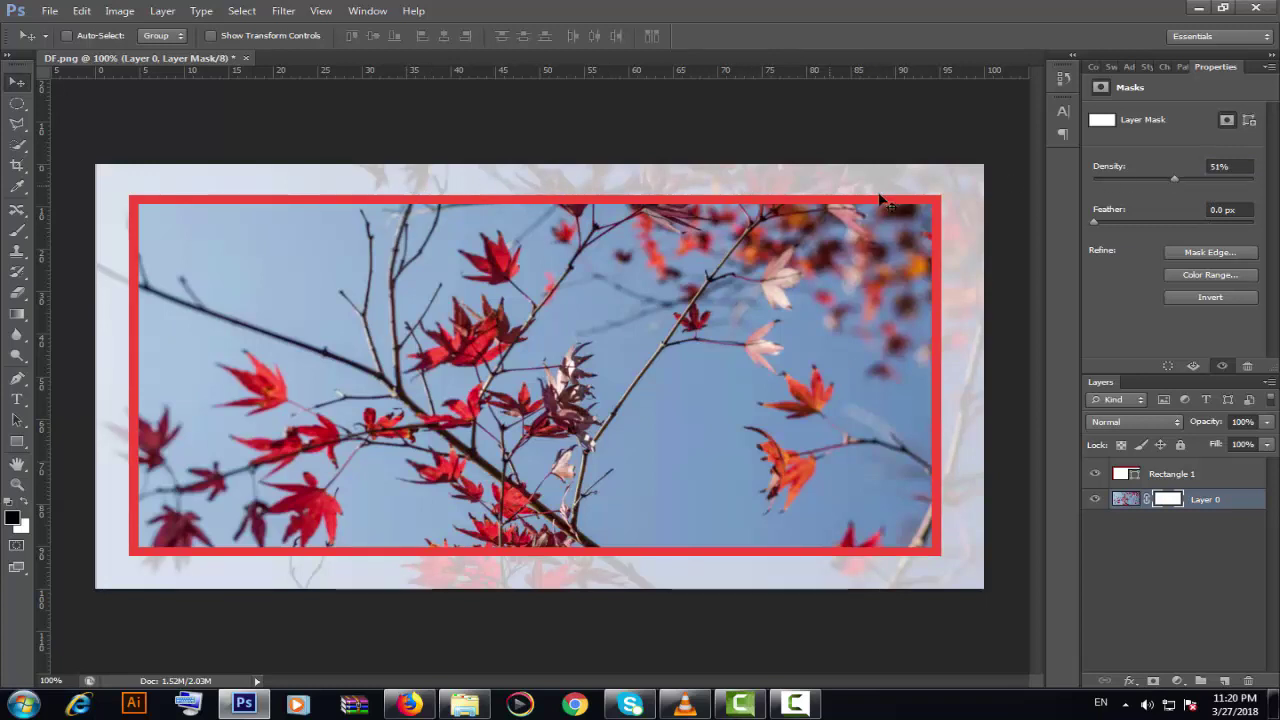
drag(1173, 179, 1118, 177)
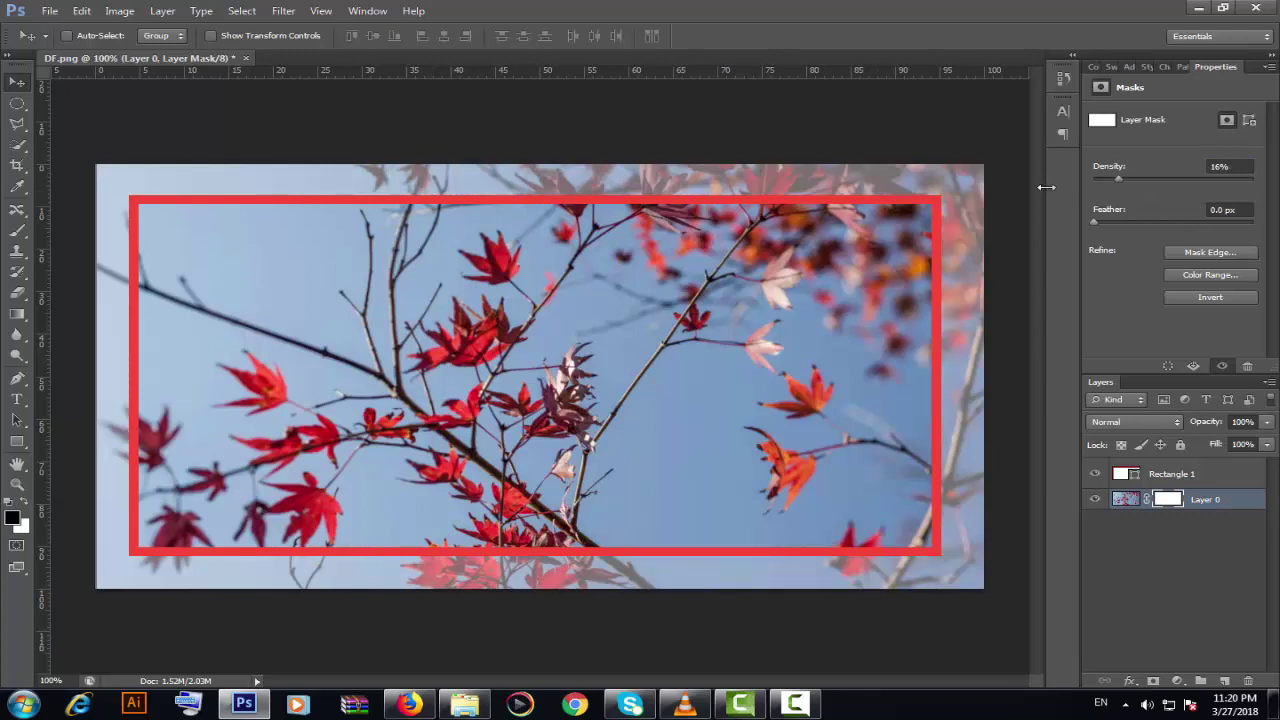